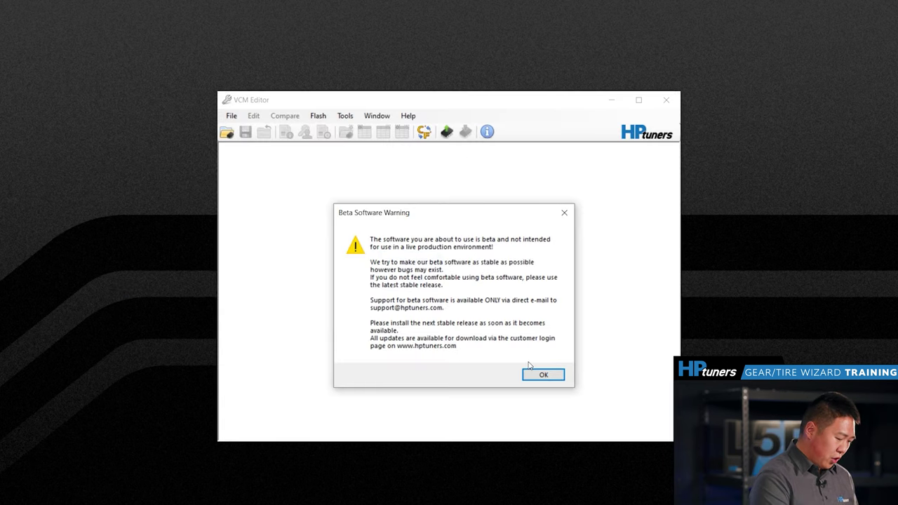
- Dismiss the beta warning, check the Help menu's licensing options, and reveal the downloaded VCM Suite installer
key(Return)
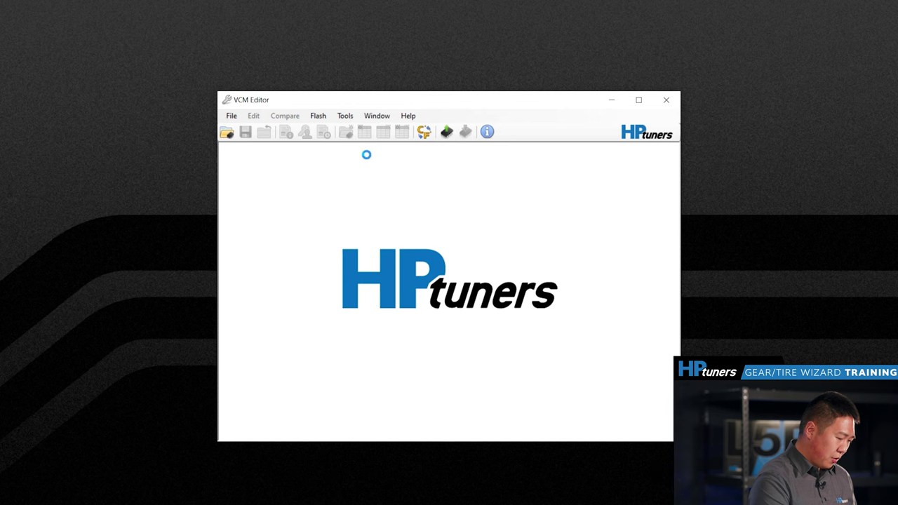
click(408, 116)
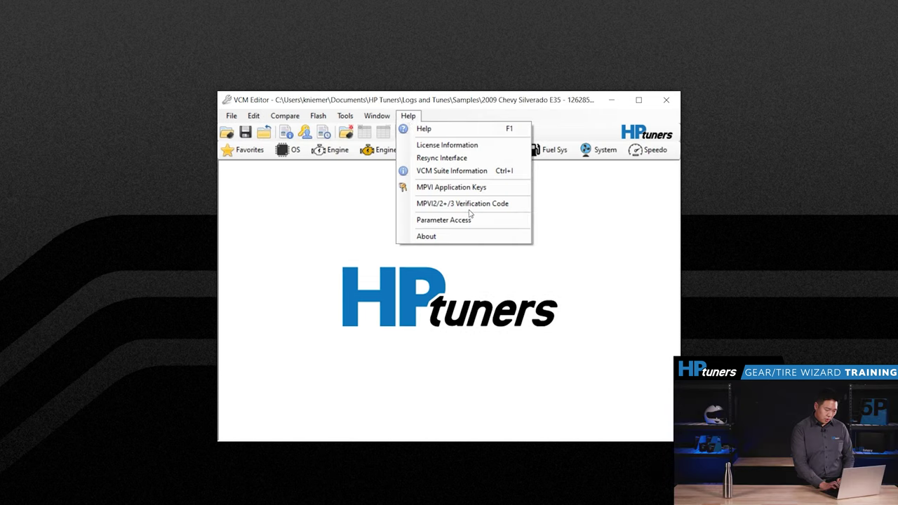
click(462, 237)
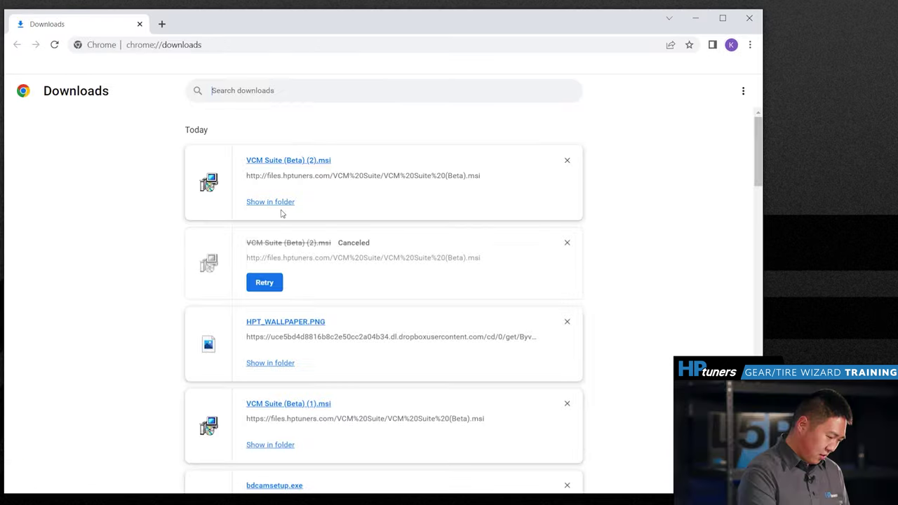
click(281, 201)
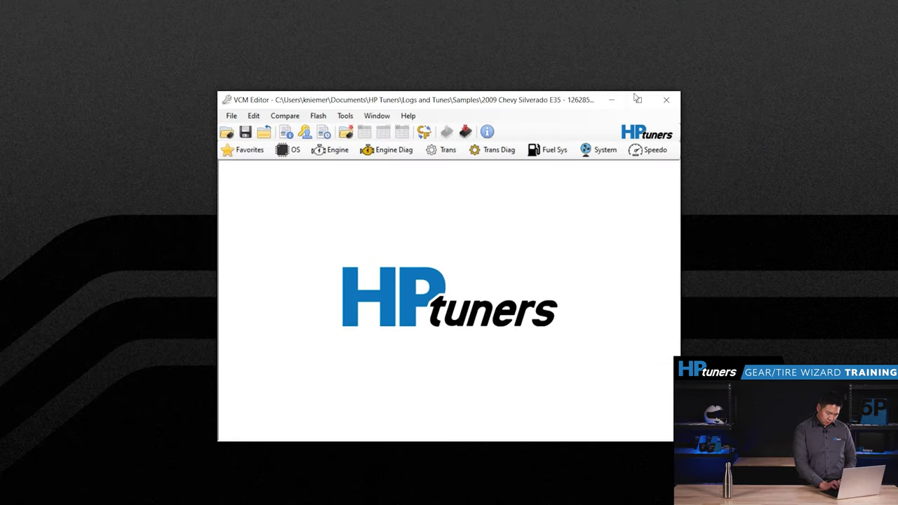
- Maximize the editor window and launch VCM Scanner (Beta) by searching for 'vcm'
click(637, 99)
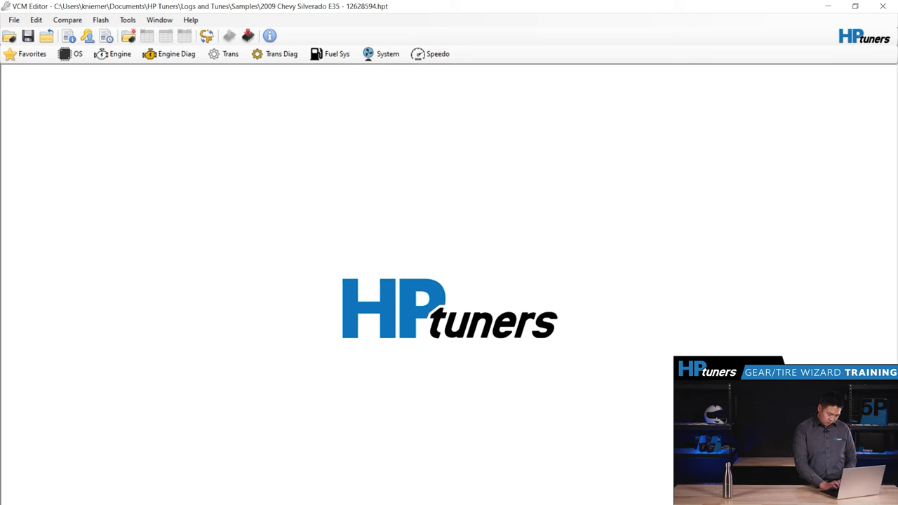
key(super)
text(vcm)
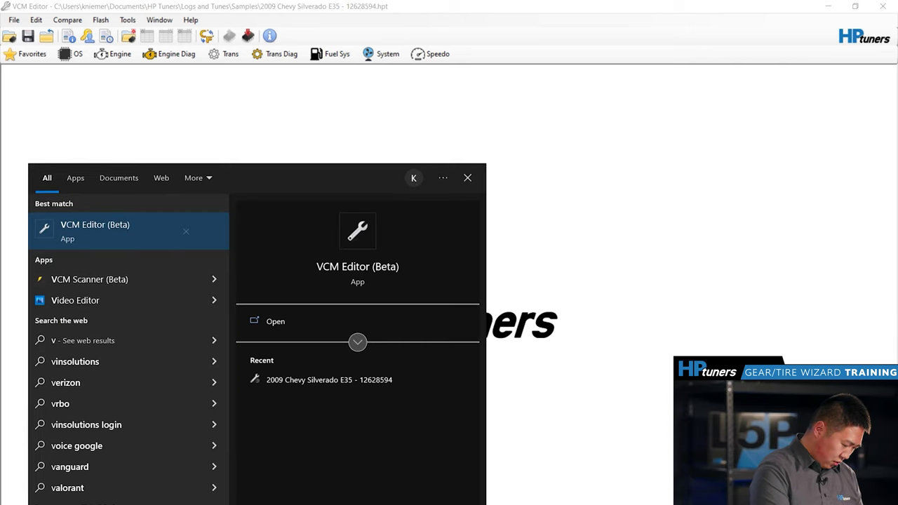
click(135, 285)
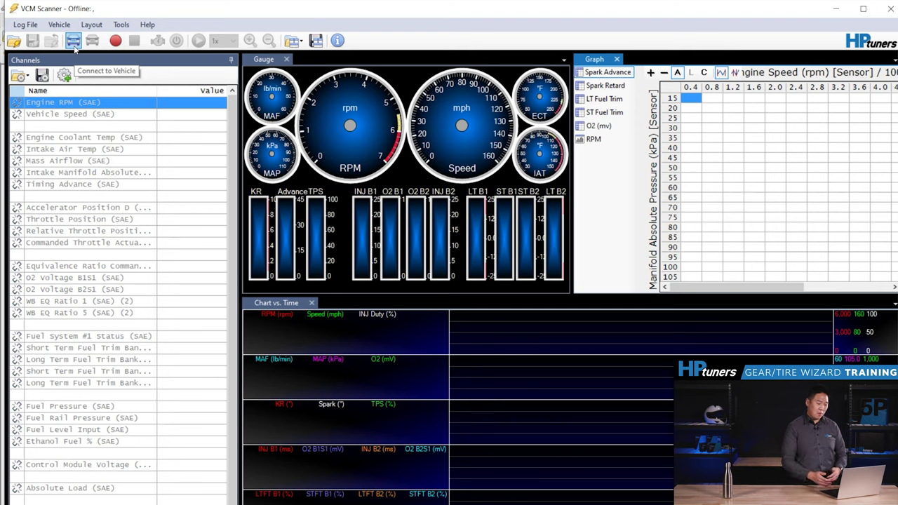
- Minimize VCM Scanner to bring the editor with the Silverado E35 tune back into view
click(838, 7)
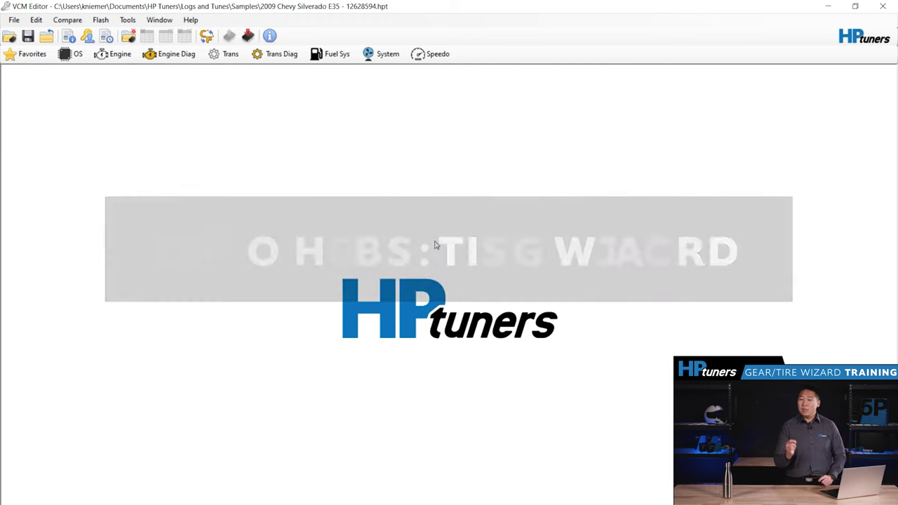
key(alt+Tab)
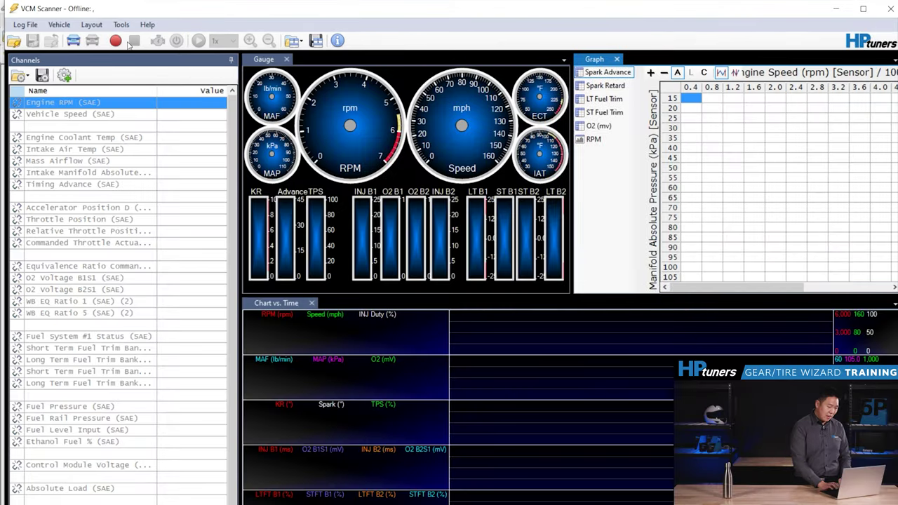
click(836, 9)
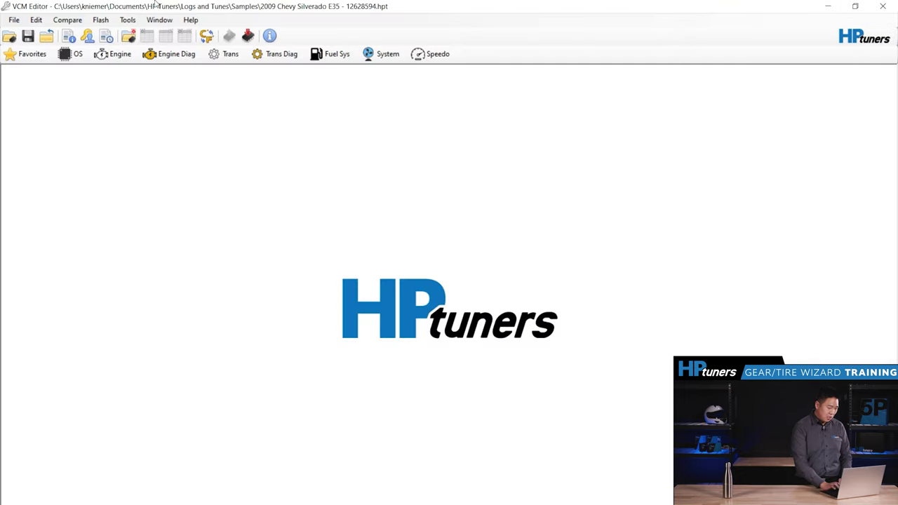
click(40, 23)
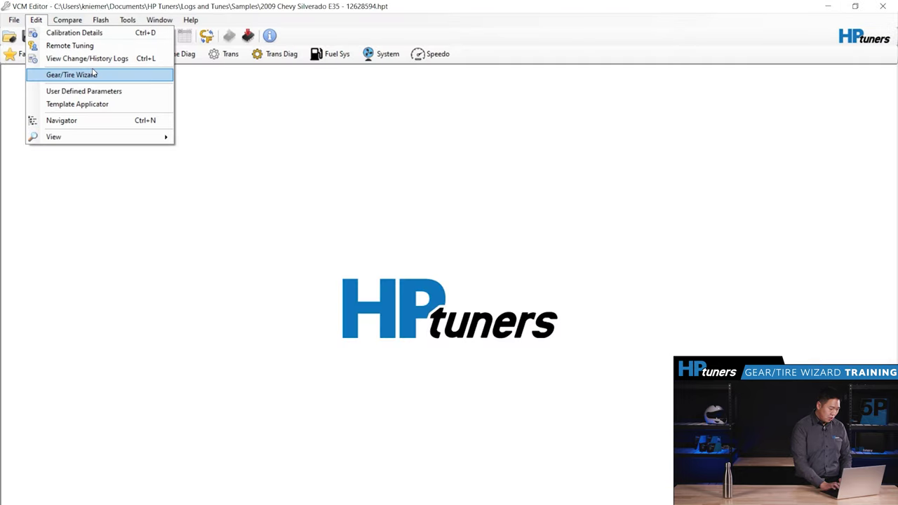
click(93, 74)
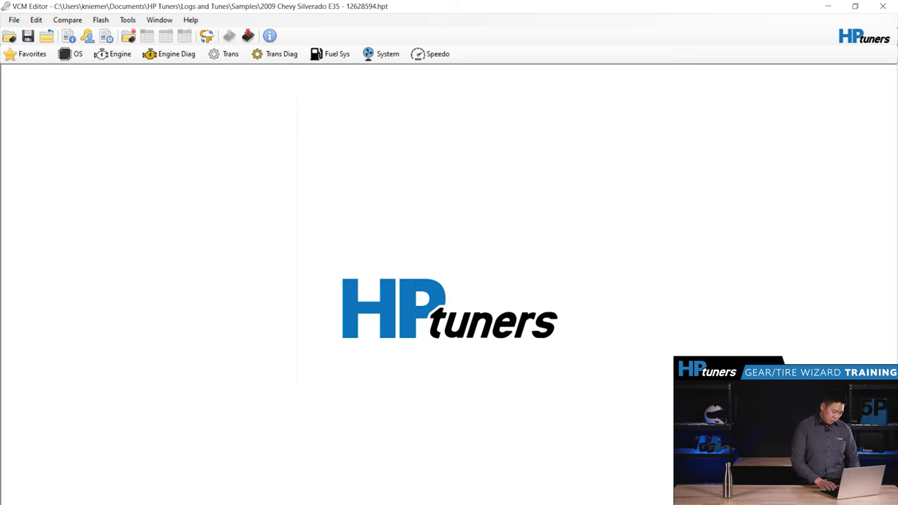
- Calculate a 325/55 R18 tire's height (32.1 inches) in Unit Conversion, then close it
click(206, 35)
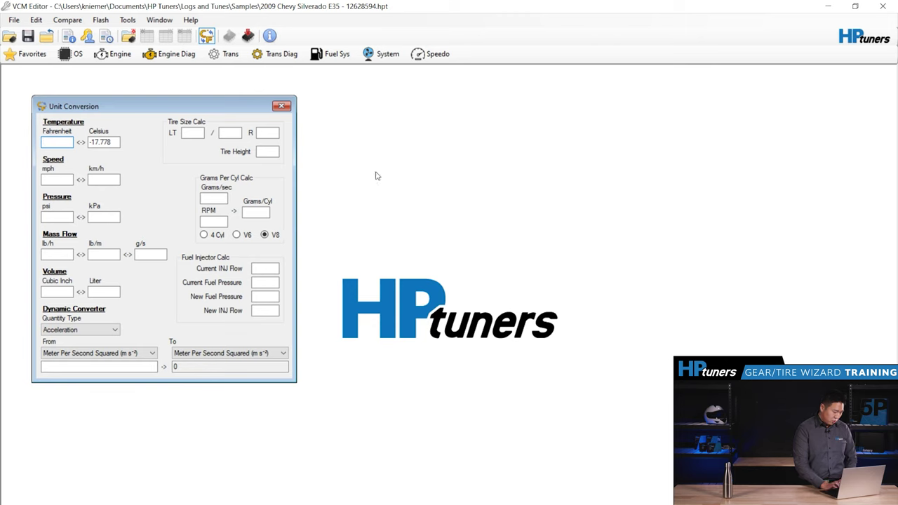
click(196, 133)
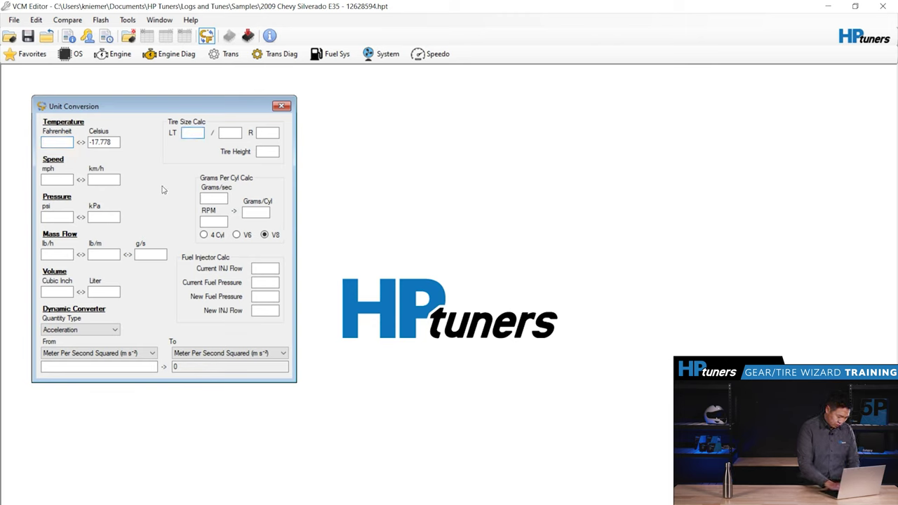
text(325)
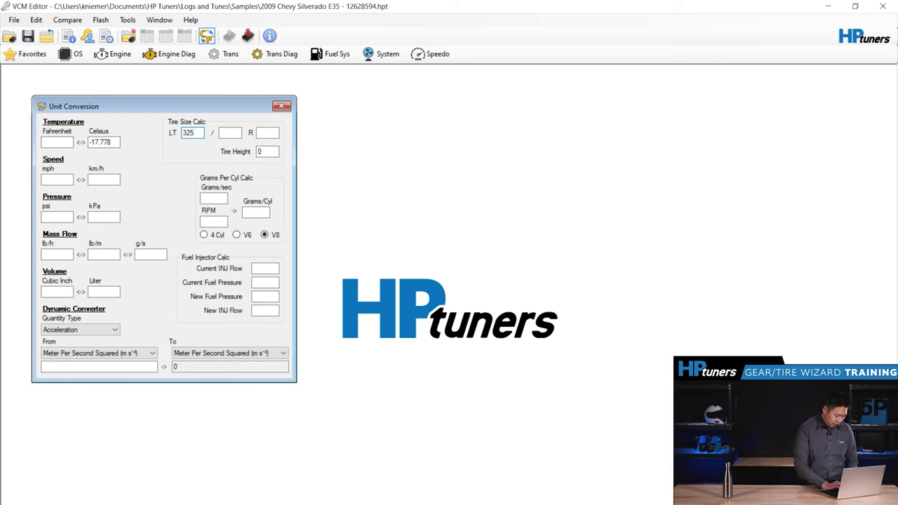
click(236, 133)
text(55)
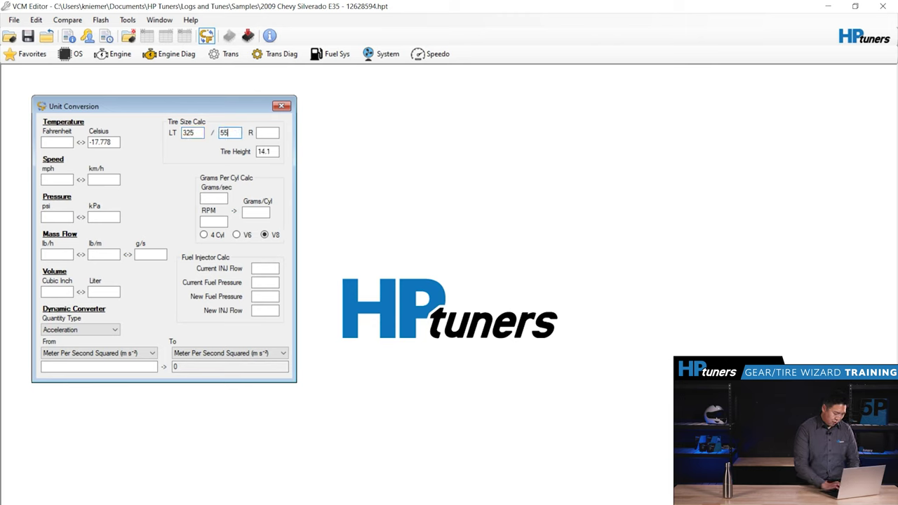
click(271, 133)
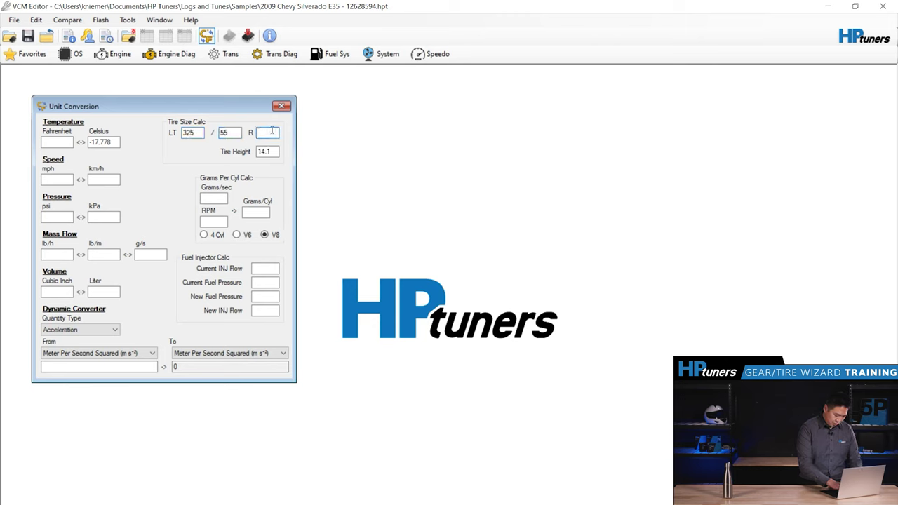
text(18)
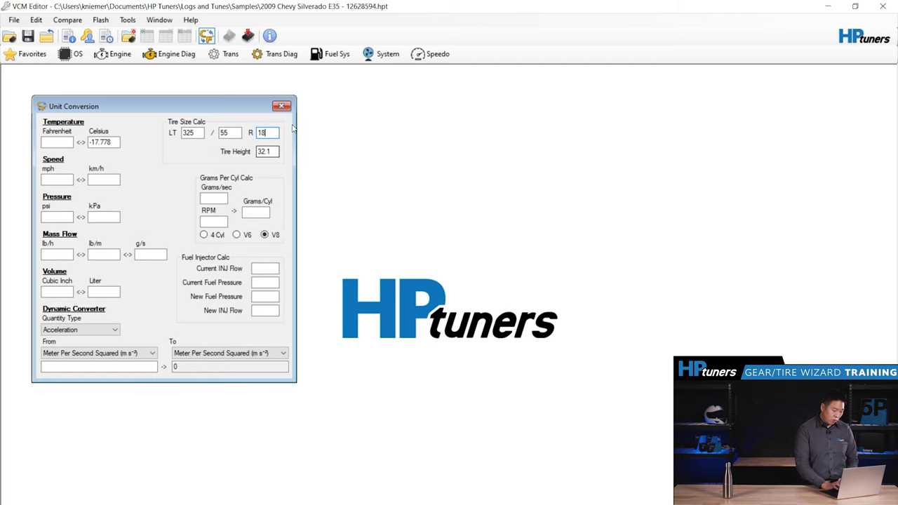
click(281, 106)
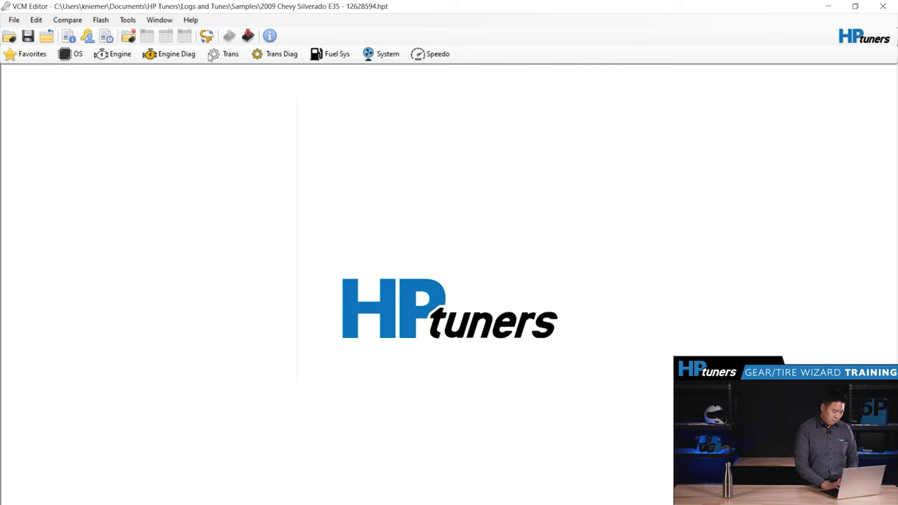
- Enter tire size 32.1 and gear ratio 4.10 in the Gear/Tire Wizard, then view Manual Scale (1.083)
click(35, 22)
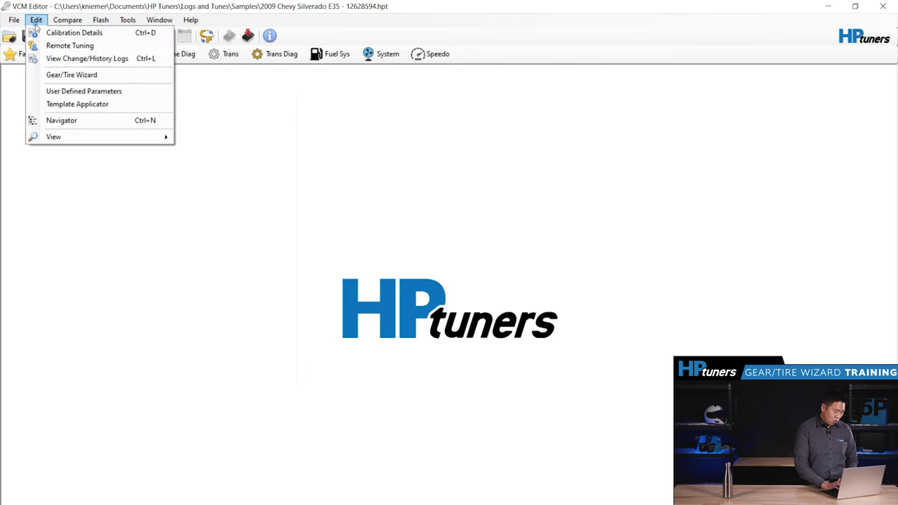
click(71, 74)
text(32.1)
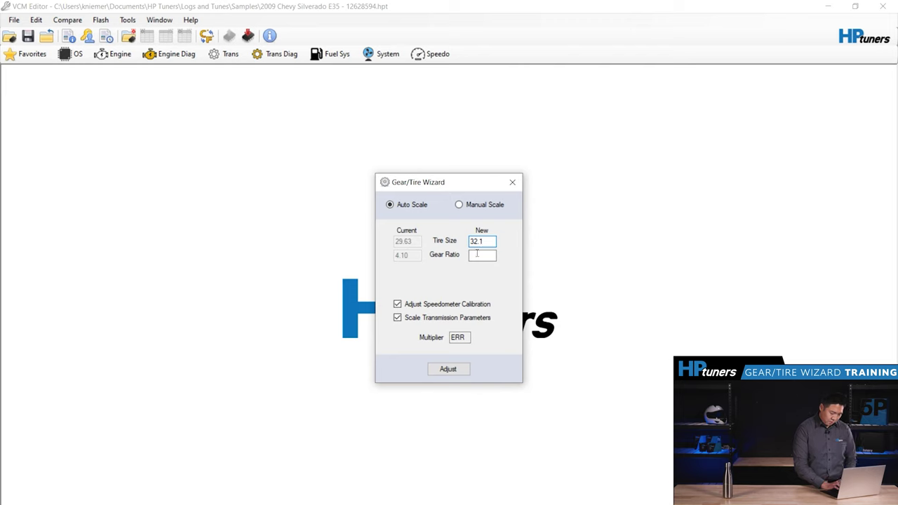
click(477, 255)
text(4.10)
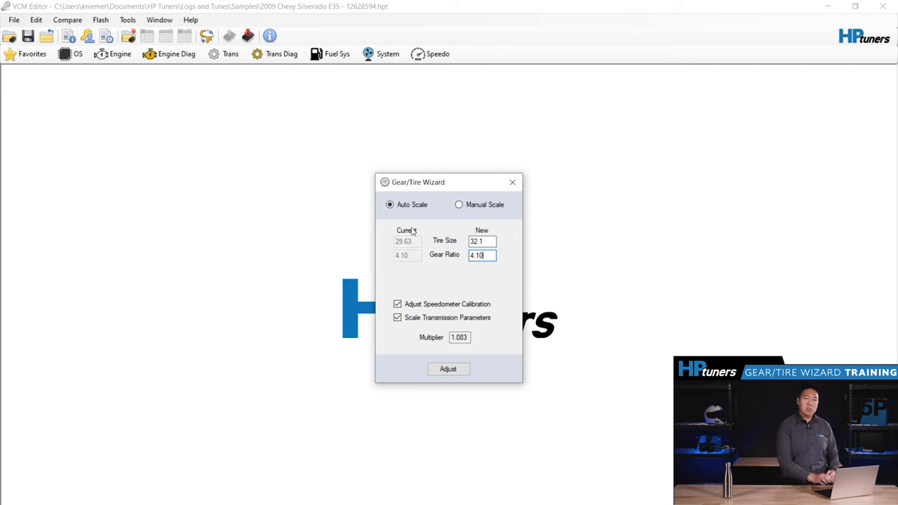
click(460, 204)
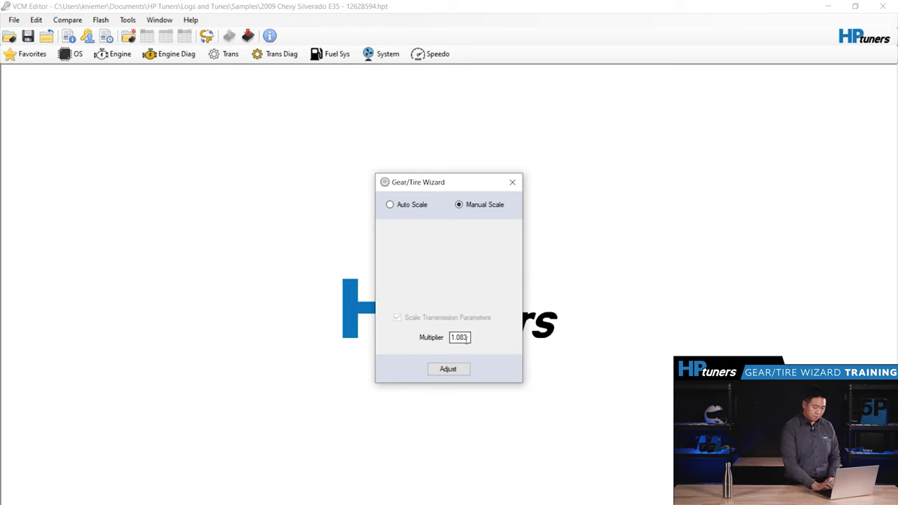
- Switch back to Auto Scale and apply the new tire and gear sizes
click(390, 205)
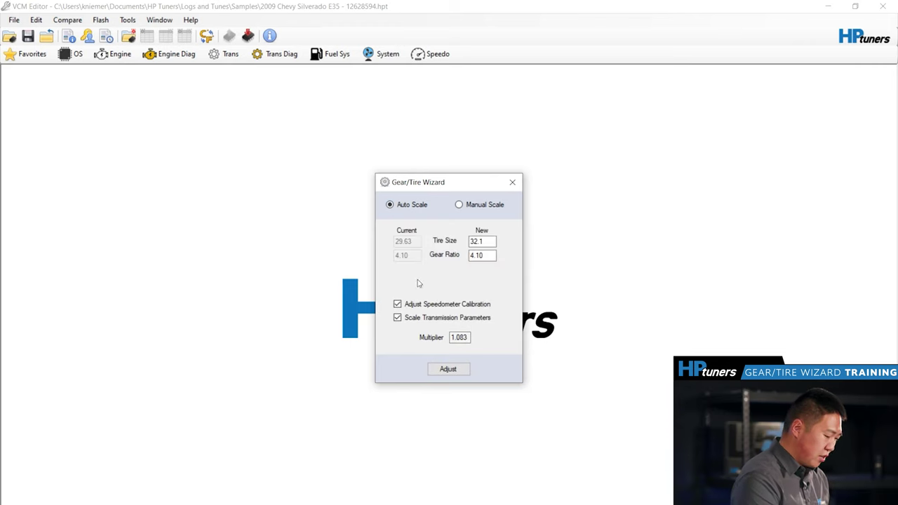
click(464, 369)
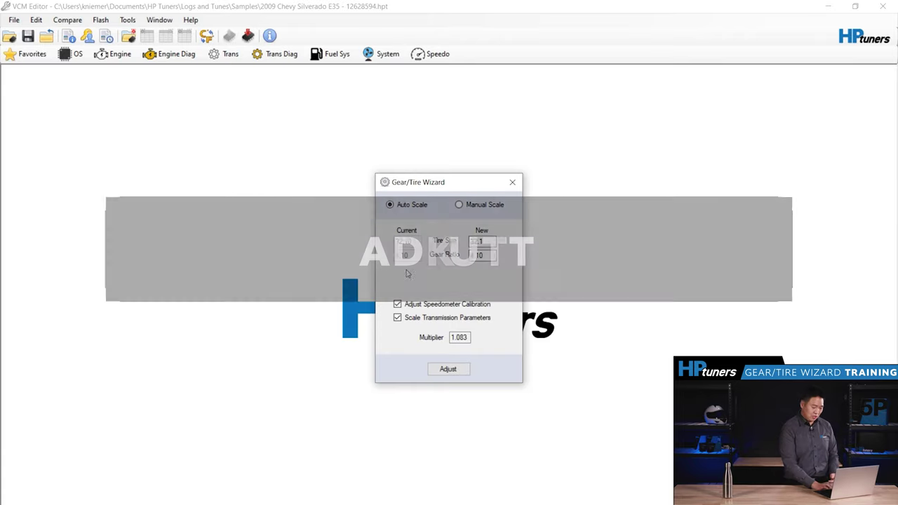
- Run the adjustment and accept the 'Adjustment complete' confirmation
click(449, 370)
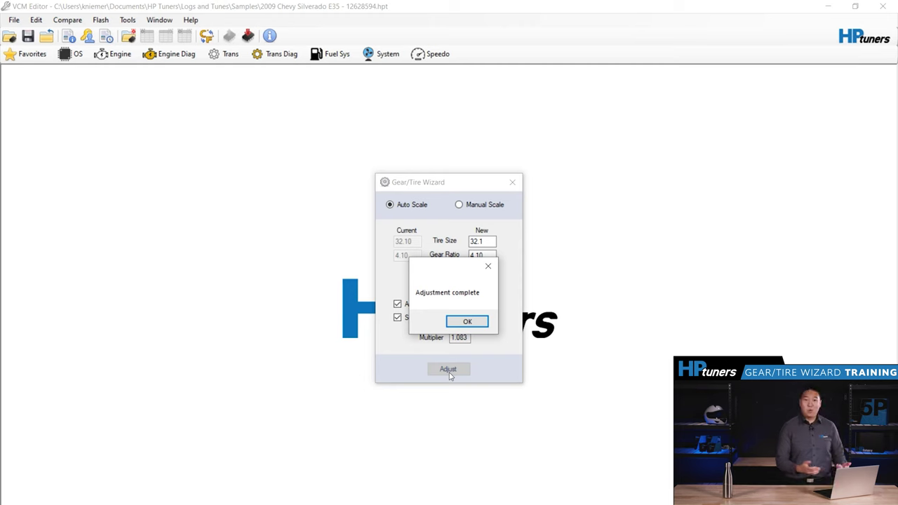
click(467, 321)
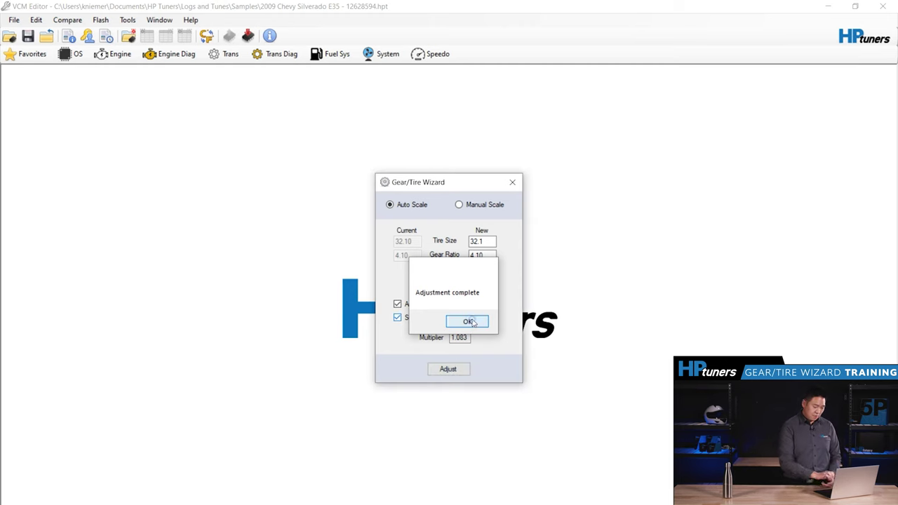